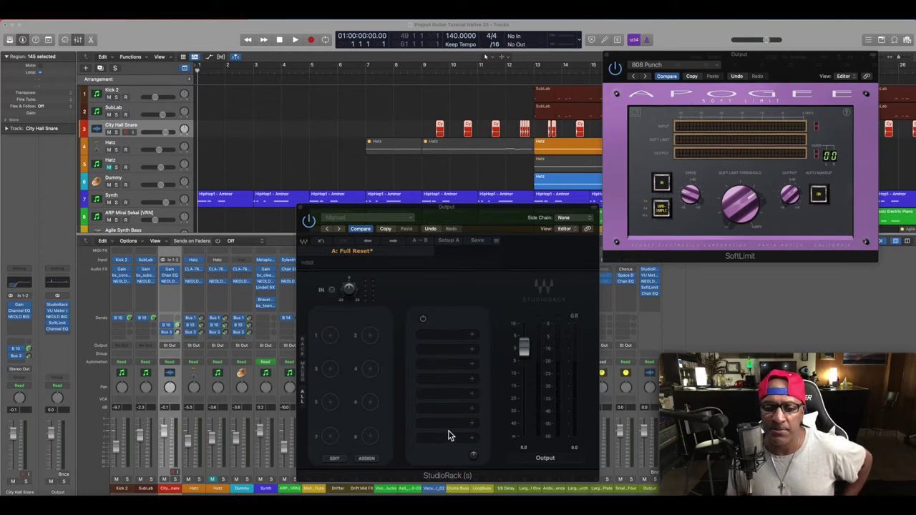
Step: Search 'soft' in an empty StudioRack slot's plug-in list and load Apogee SoftLimit
{"action": "left_click", "coordinate": [473, 424]}
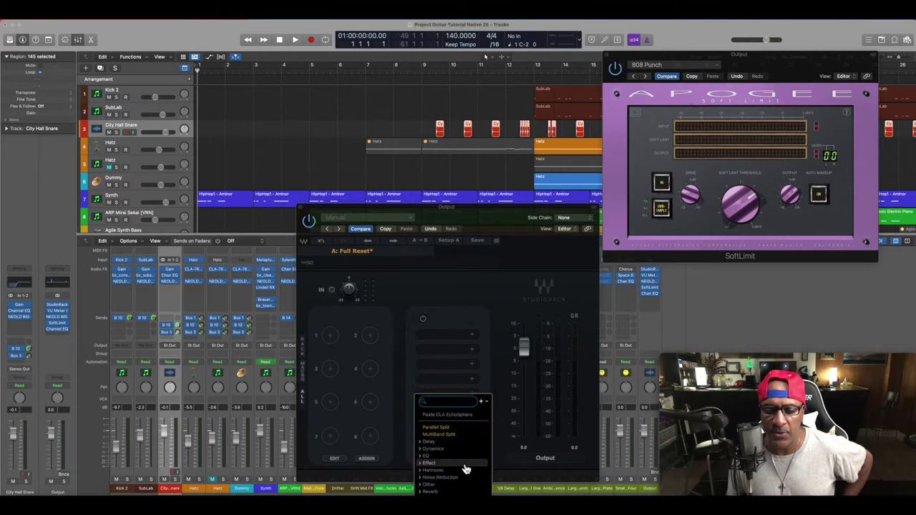
{"action": "scroll", "coordinate": [469, 469], "scroll_direction": "down", "scroll_amount": 1}
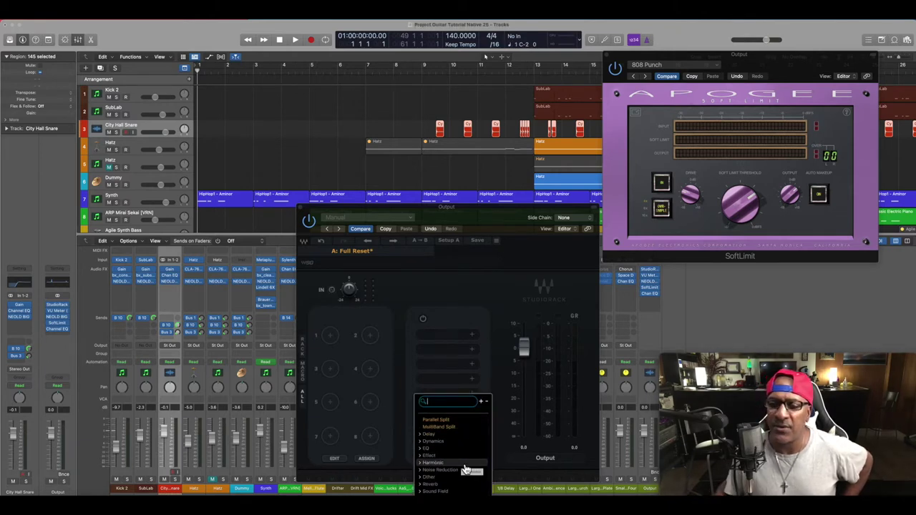
{"action": "scroll", "coordinate": [465, 469], "scroll_direction": "down", "scroll_amount": 1}
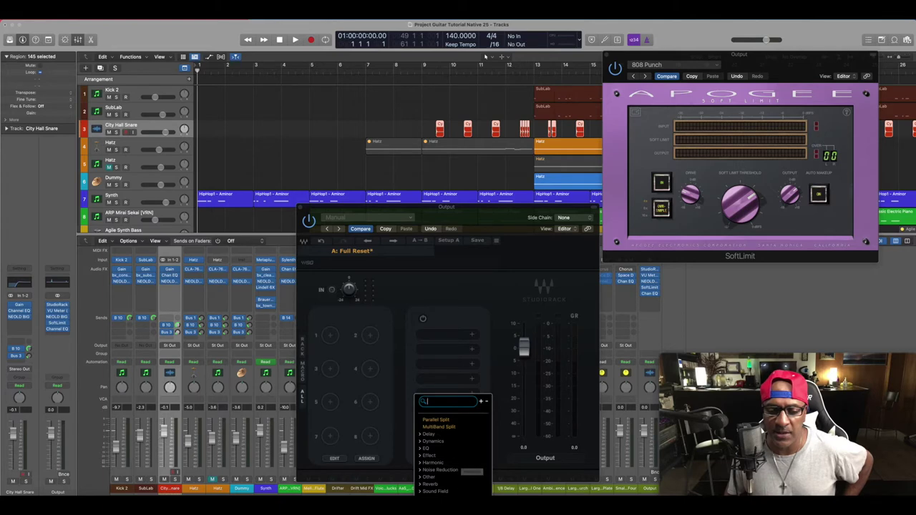
{"action": "type", "text": "soft"}
{"action": "key", "text": "Return"}
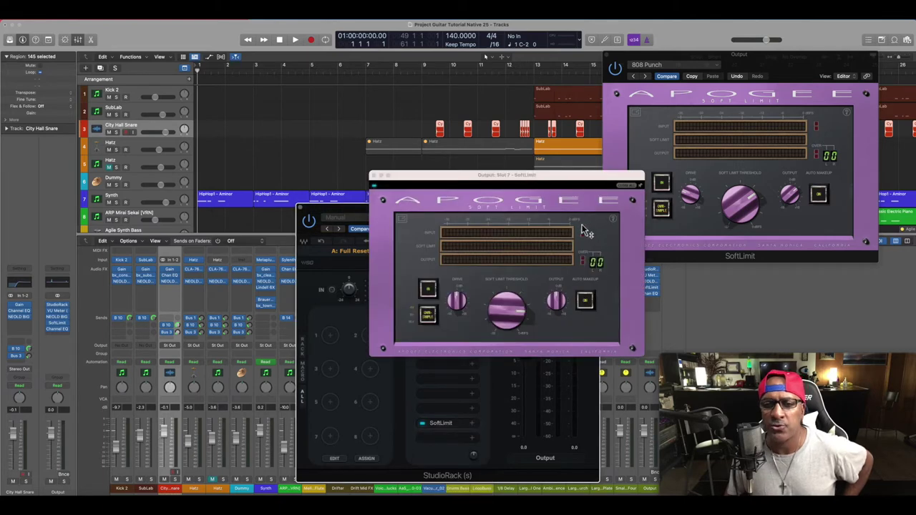
Step: Move the rack's SoftLimit window to the top of the screen and keep it in front
{"action": "left_click_drag", "start_coordinate": [497, 179], "coordinate": [379, 63]}
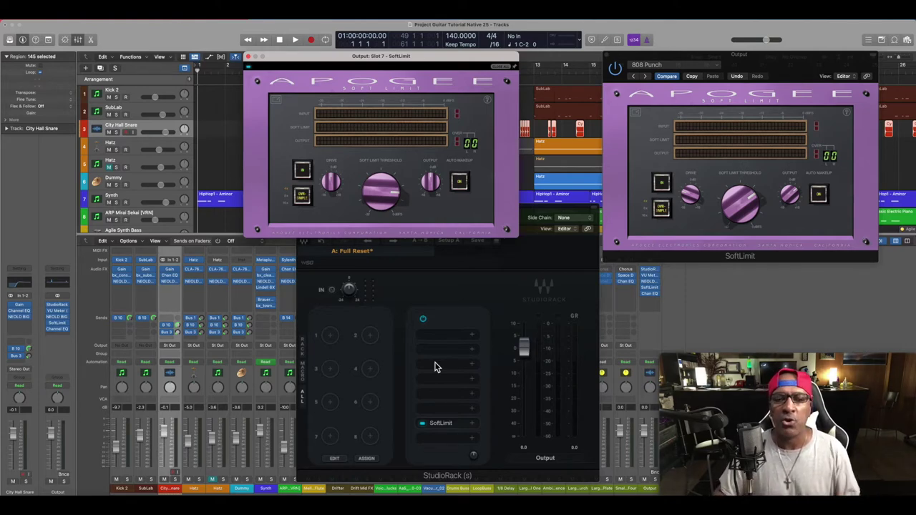
{"action": "left_click", "coordinate": [455, 261]}
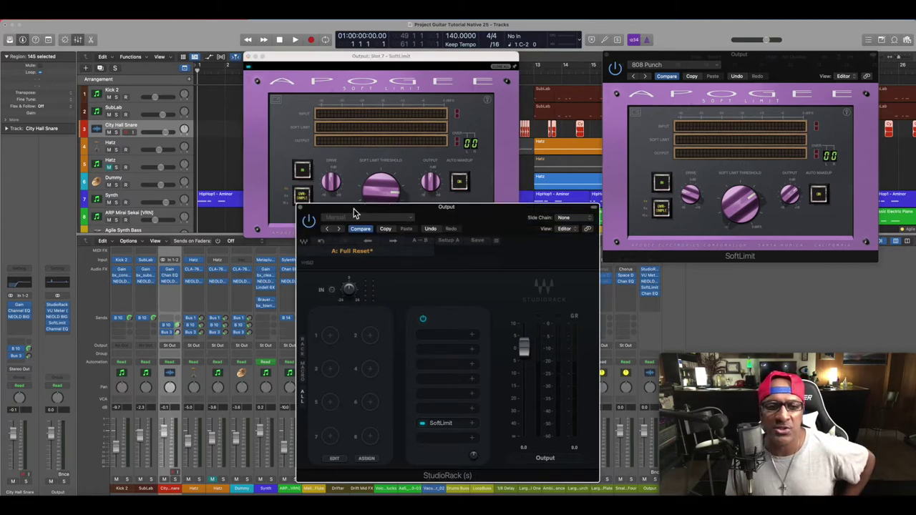
{"action": "left_click", "coordinate": [331, 185]}
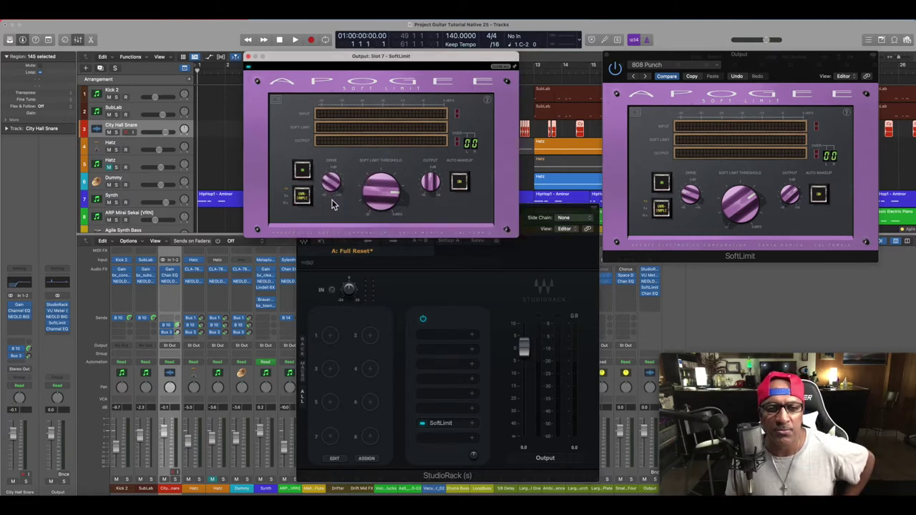
Step: Close the separate 808 Punch SoftLimit window
{"action": "mouse_move", "coordinate": [372, 204]}
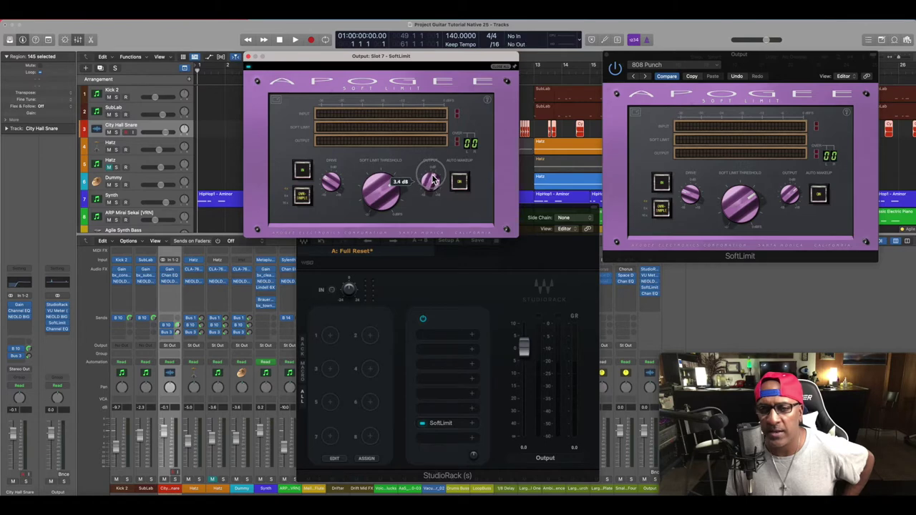
{"action": "mouse_move", "coordinate": [432, 177]}
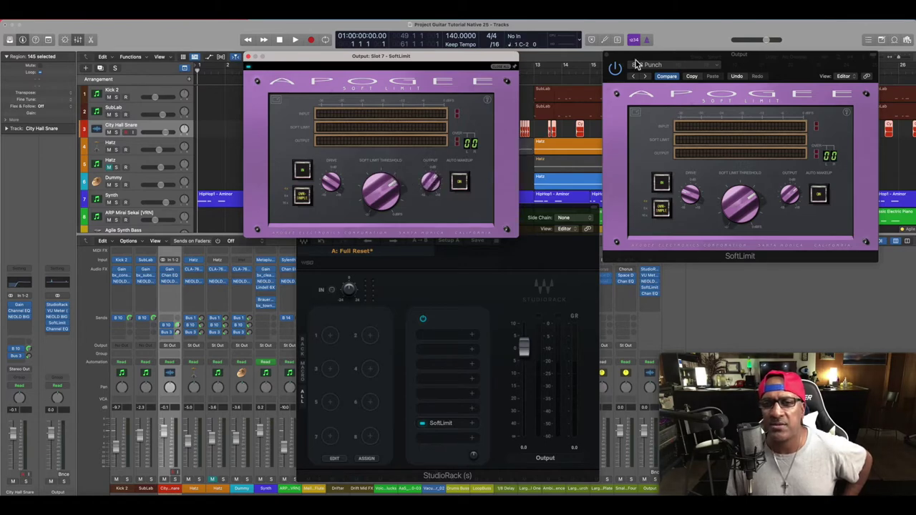
{"action": "left_click", "coordinate": [609, 55]}
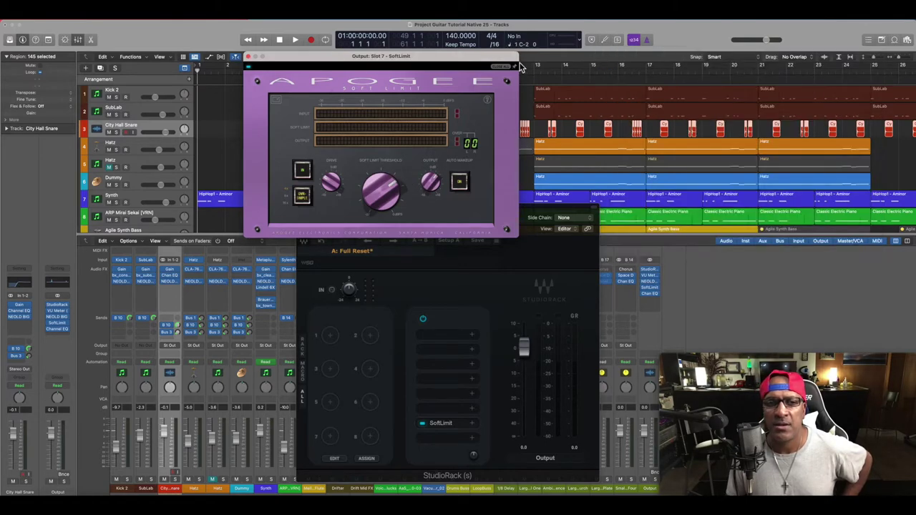
Step: Close the rack's SoftLimit plug-in window
{"action": "left_click", "coordinate": [248, 57]}
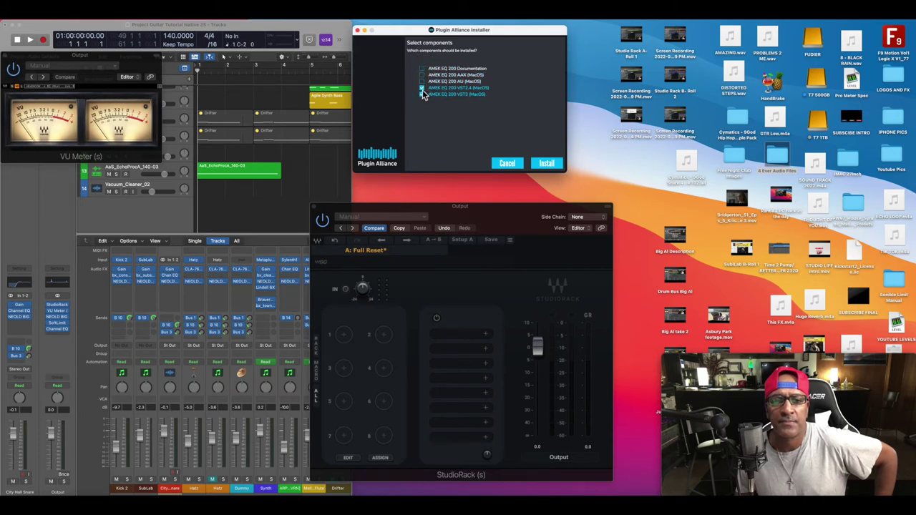
Step: Install only the VST3 component of AMEK EQ 200, then quit Logic so it reloads
{"action": "left_click", "coordinate": [422, 88]}
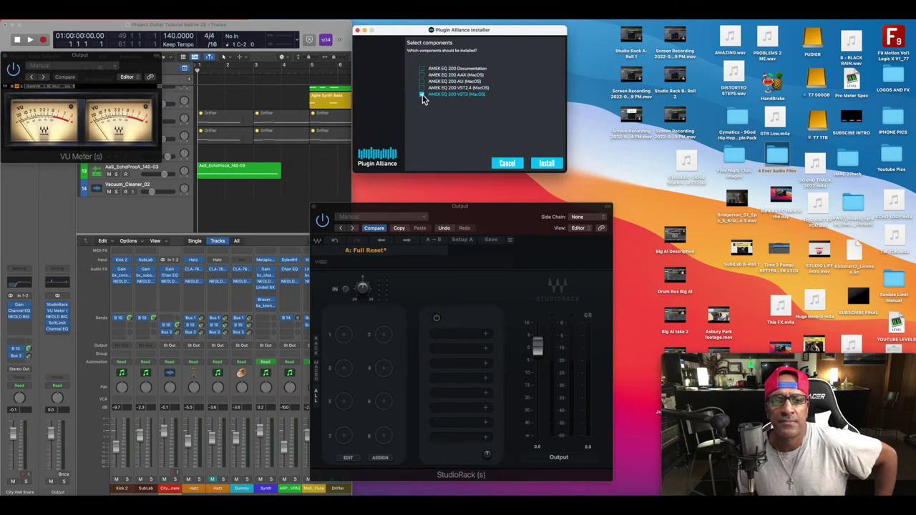
{"action": "left_click", "coordinate": [548, 164]}
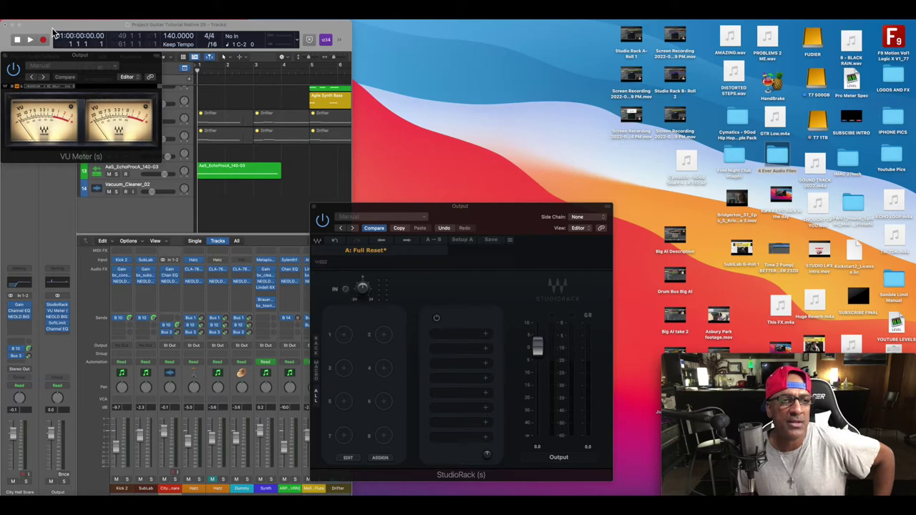
{"action": "key", "text": "super+h"}
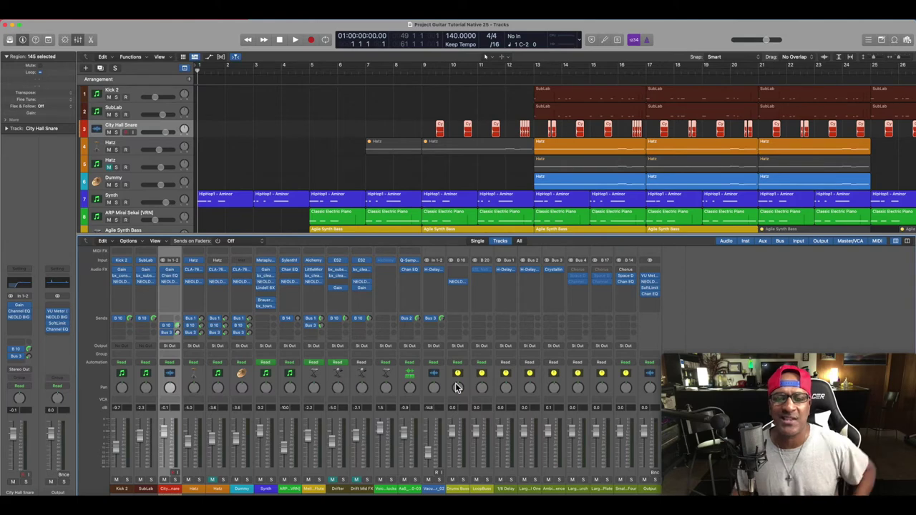
Step: Insert StudioRack (Stereo) on the Output channel, then clear caches and rescan its VST3 plug-ins
{"action": "left_click", "coordinate": [650, 300]}
{"action": "mouse_move", "coordinate": [704, 294]}
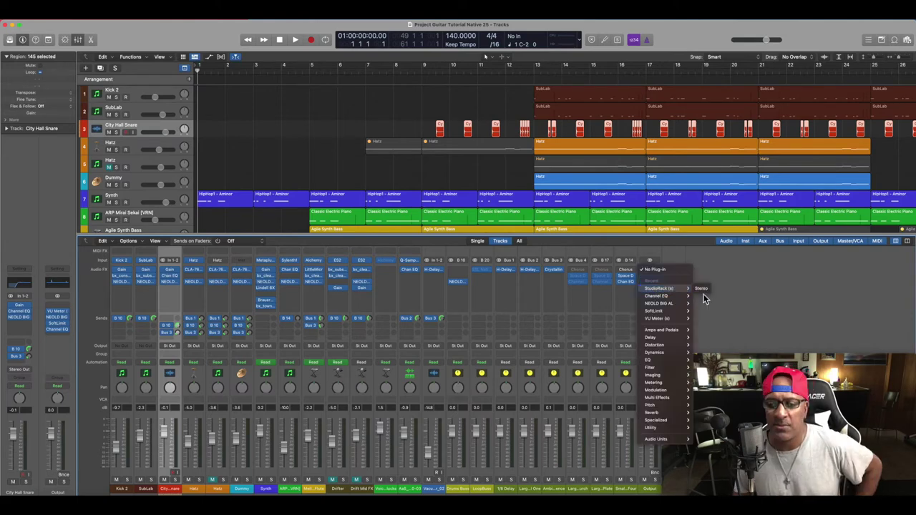
{"action": "left_click", "coordinate": [701, 288]}
{"action": "left_click", "coordinate": [482, 145]}
{"action": "mouse_move", "coordinate": [496, 242]}
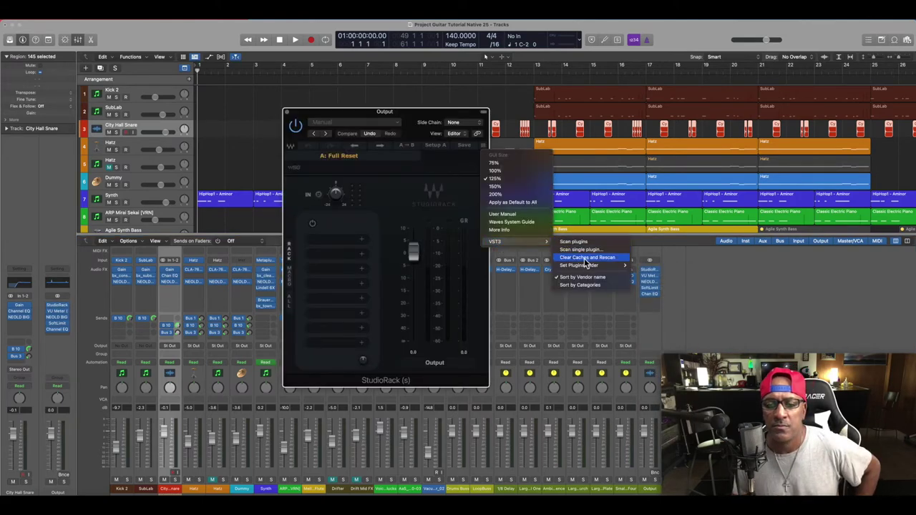
{"action": "left_click", "coordinate": [584, 258]}
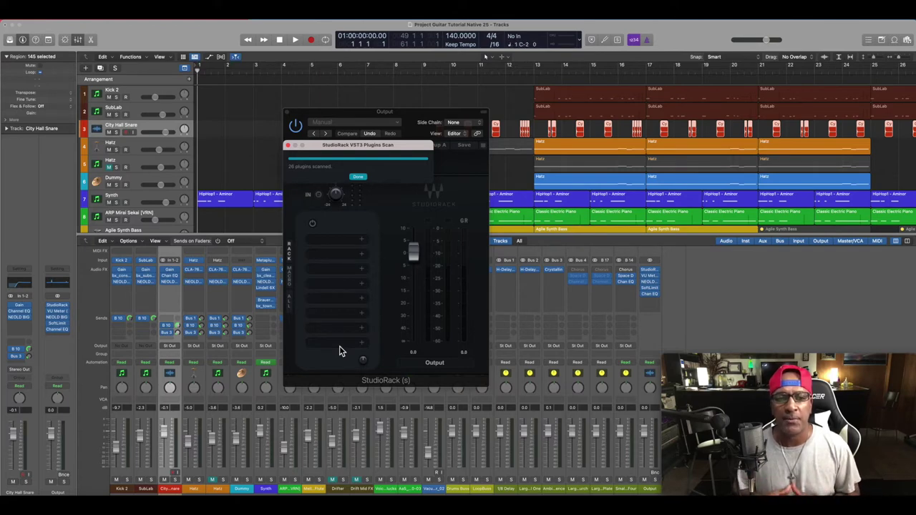
{"action": "left_click", "coordinate": [361, 178]}
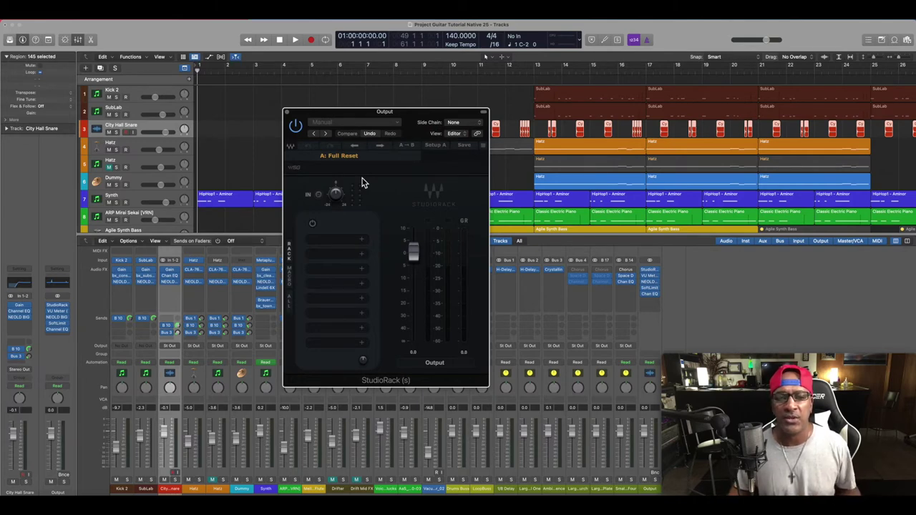
Step: Load AMEK EQ 200 from Plugin Alliance into the rack slot, then close its window
{"action": "left_click", "coordinate": [363, 244]}
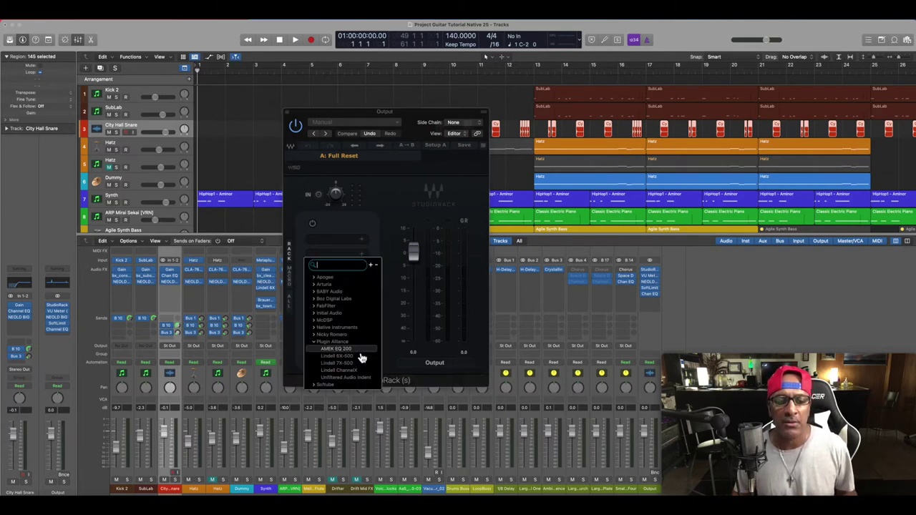
{"action": "left_click", "coordinate": [360, 358]}
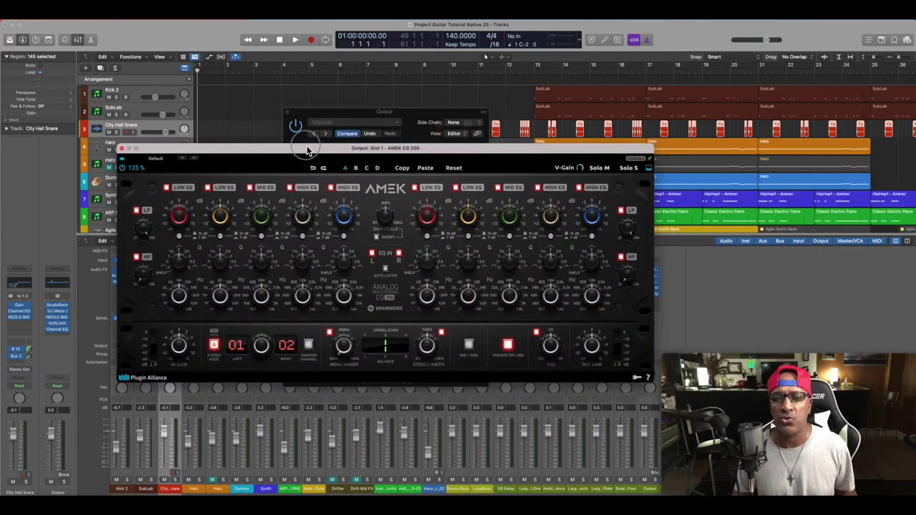
{"action": "left_click_drag", "start_coordinate": [308, 150], "coordinate": [420, 106]}
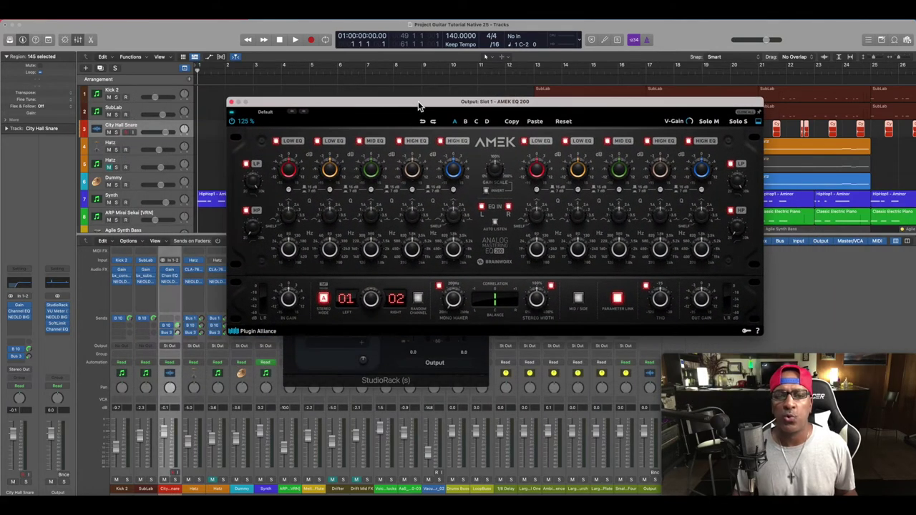
{"action": "left_click", "coordinate": [231, 102]}
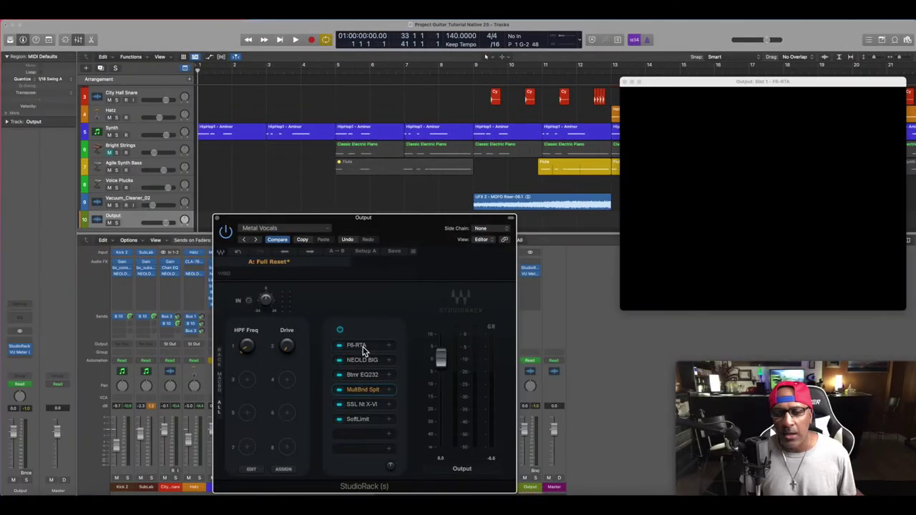
Step: Review NEOLD BIG AL and Bettermaker EQ232D from the rack, closing each window afterward
{"action": "left_click", "coordinate": [625, 83]}
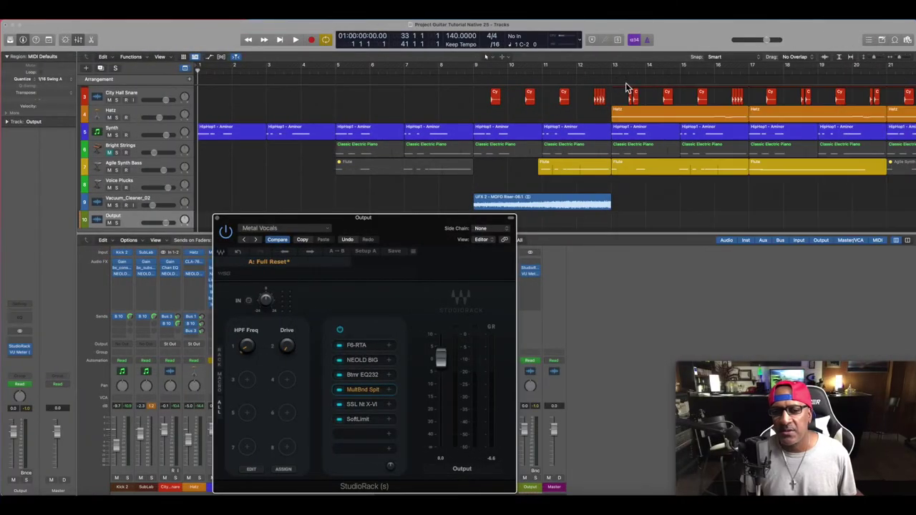
{"action": "left_click", "coordinate": [364, 360]}
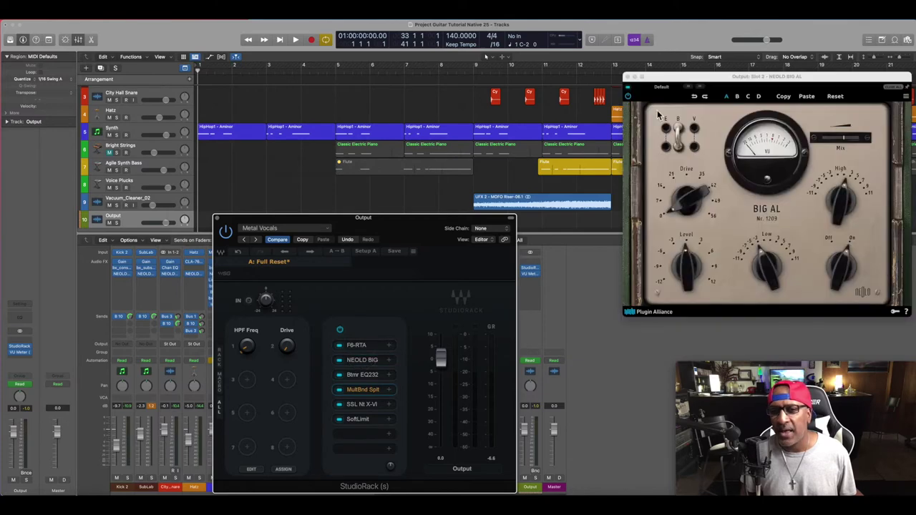
{"action": "left_click", "coordinate": [627, 77]}
{"action": "left_click", "coordinate": [360, 375]}
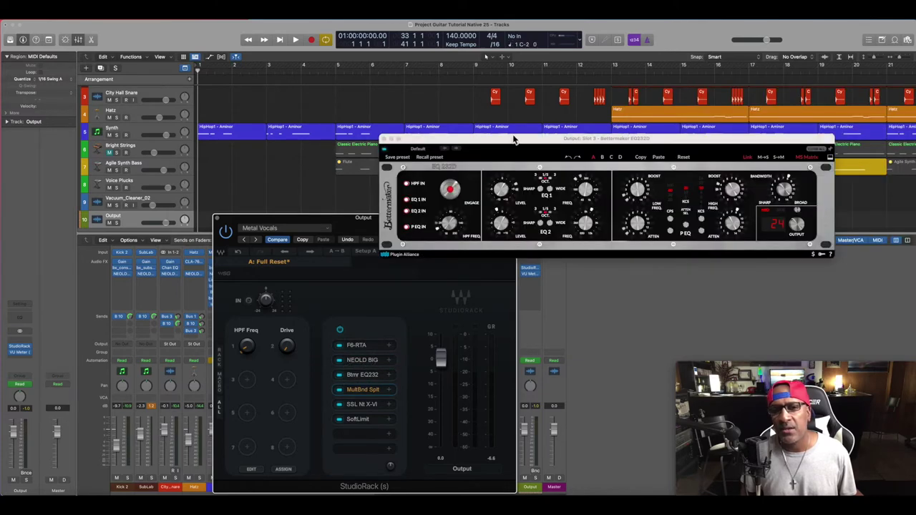
{"action": "left_click_drag", "start_coordinate": [513, 141], "coordinate": [548, 115]}
{"action": "left_click", "coordinate": [417, 112]}
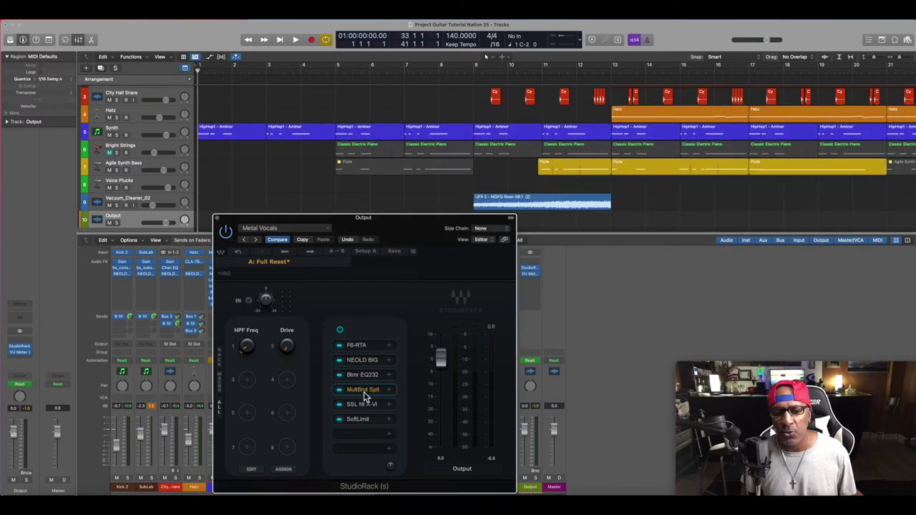
Step: Show the multiband split's five bands, then review and close SSL X-ValveComp and SoftLimit
{"action": "left_click", "coordinate": [364, 391]}
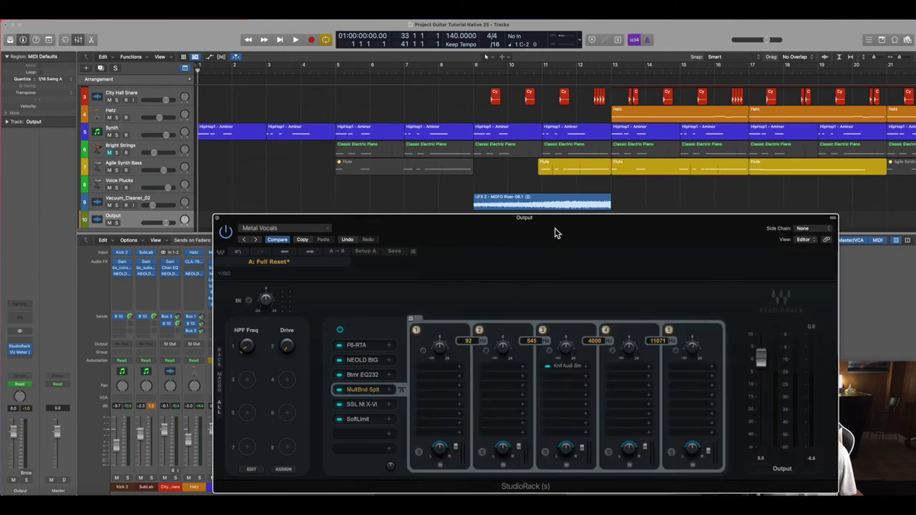
{"action": "left_click_drag", "start_coordinate": [556, 229], "coordinate": [389, 233]}
{"action": "left_click", "coordinate": [202, 410]}
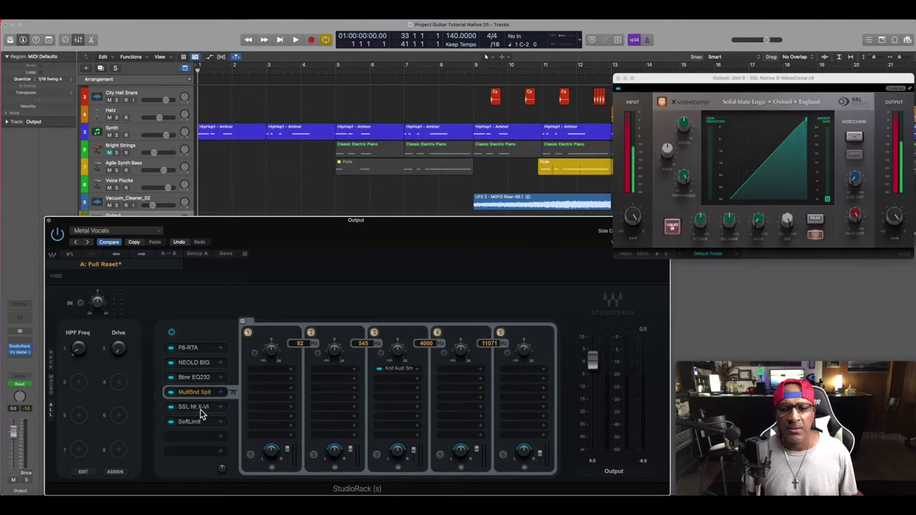
{"action": "left_click", "coordinate": [617, 78]}
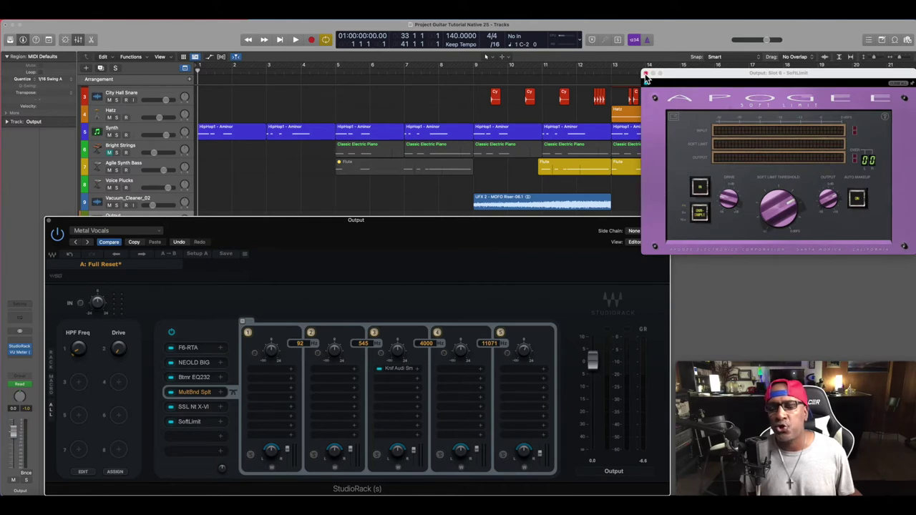
{"action": "left_click", "coordinate": [646, 75]}
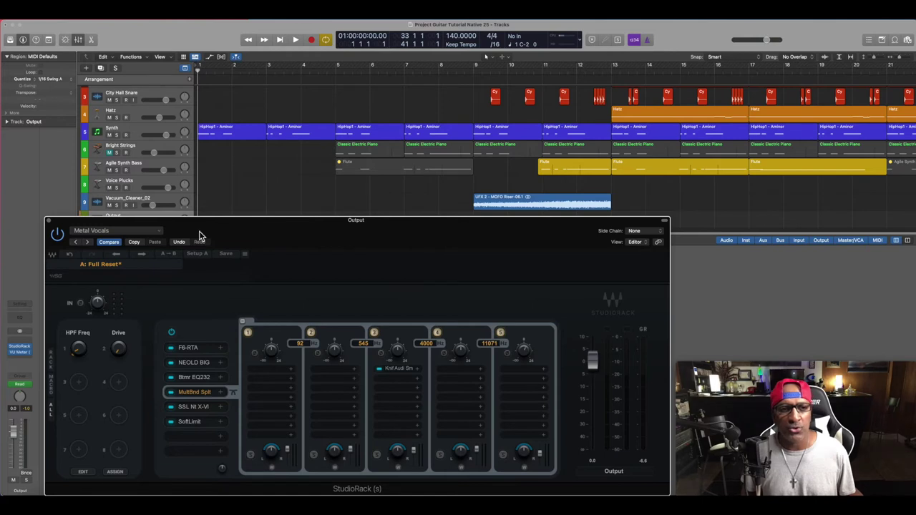
Step: Reopen the F6-RTA editor beside the rack and browse the macro parameter menus without assigning
{"action": "left_click", "coordinate": [195, 349]}
{"action": "left_click_drag", "start_coordinate": [671, 96], "coordinate": [683, 73]}
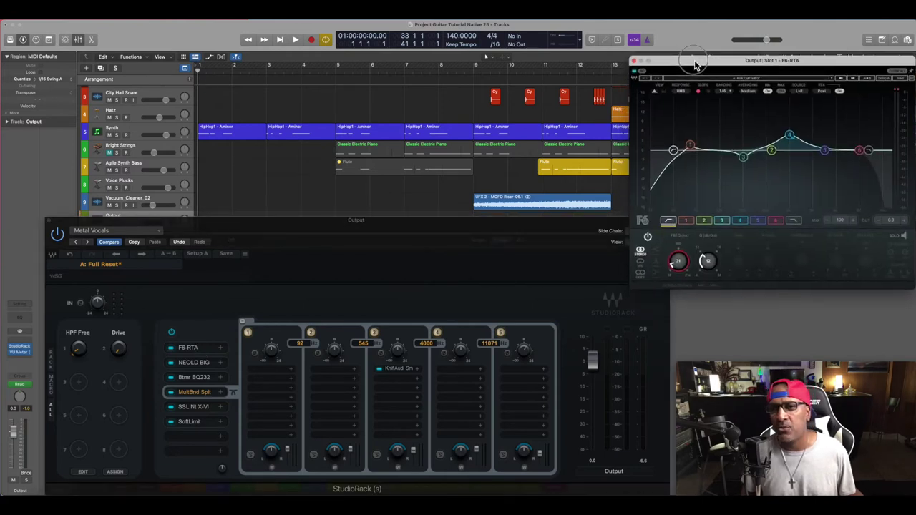
{"action": "left_click", "coordinate": [81, 391]}
{"action": "mouse_move", "coordinate": [93, 438]}
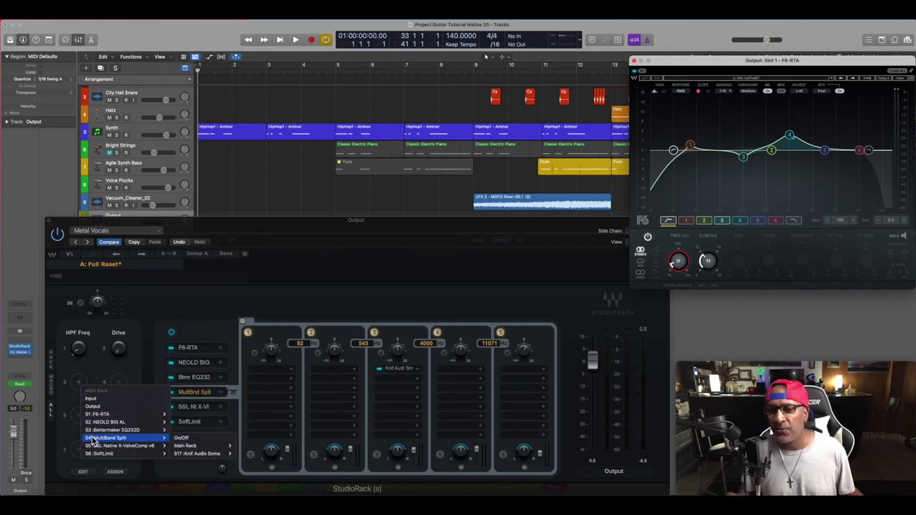
{"action": "mouse_move", "coordinate": [100, 417]}
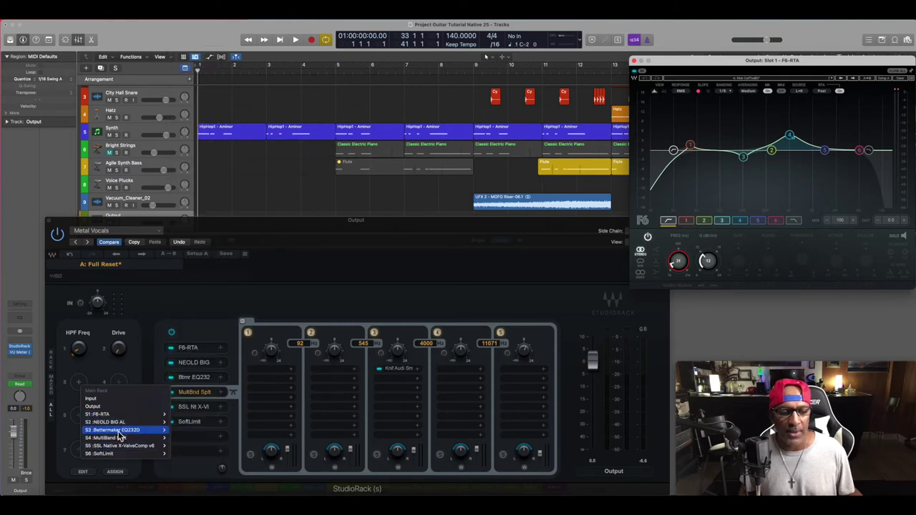
{"action": "mouse_move", "coordinate": [119, 432]}
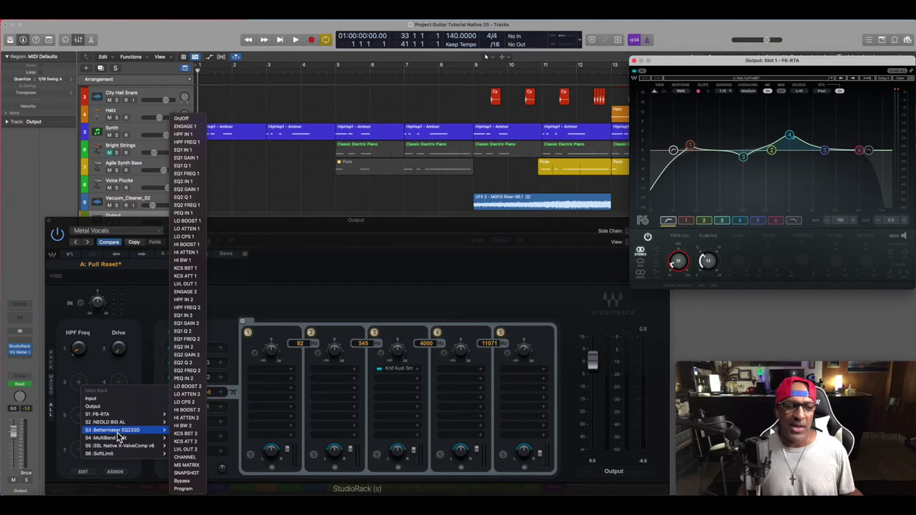
{"action": "left_click", "coordinate": [125, 376]}
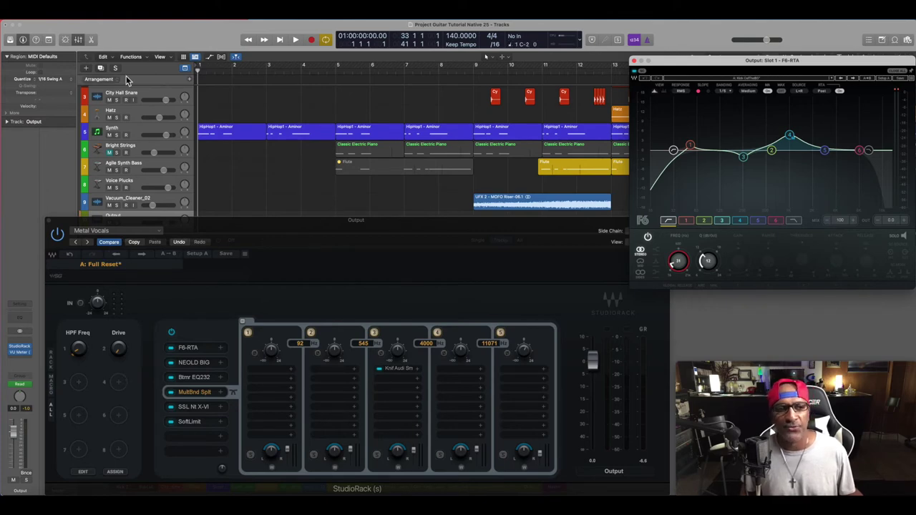
Step: Play the song while sweeping the HPF Freq macro up and back down to 89
{"action": "key", "text": "space"}
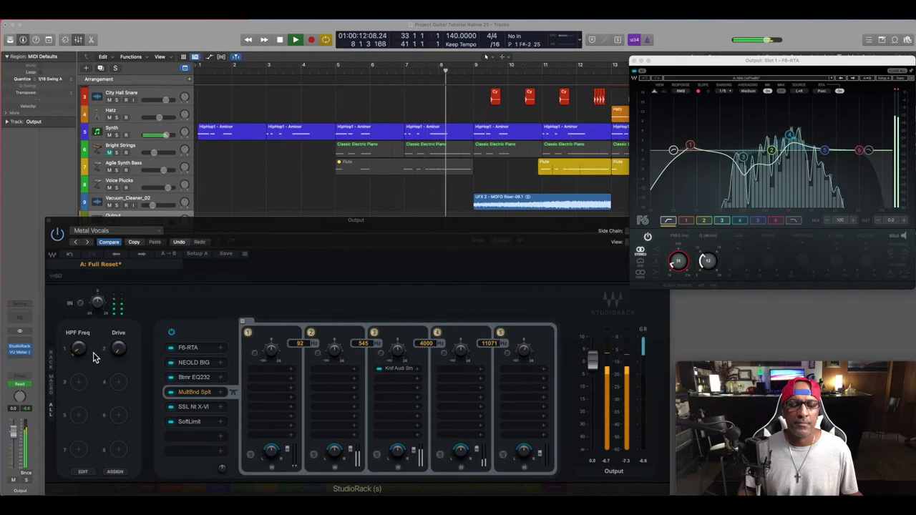
{"action": "left_click", "coordinate": [93, 356]}
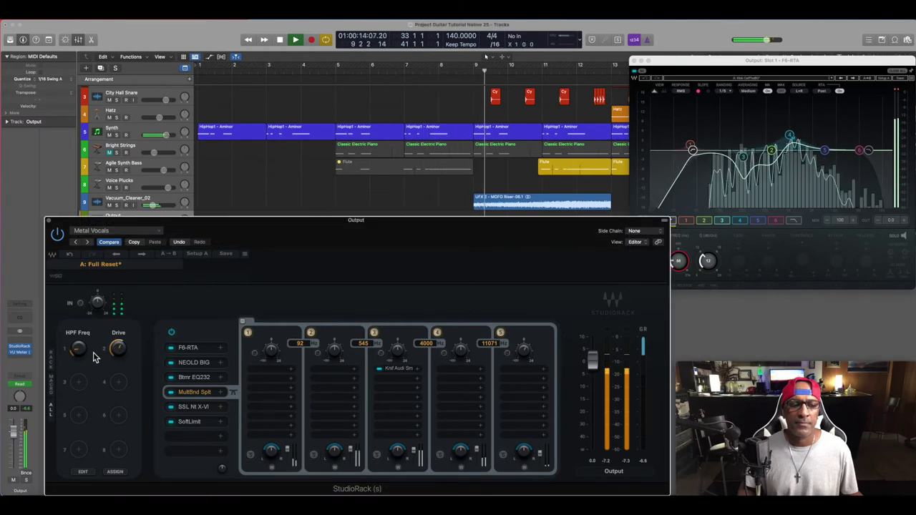
{"action": "scroll", "coordinate": [93, 357], "scroll_direction": "up", "scroll_amount": 5}
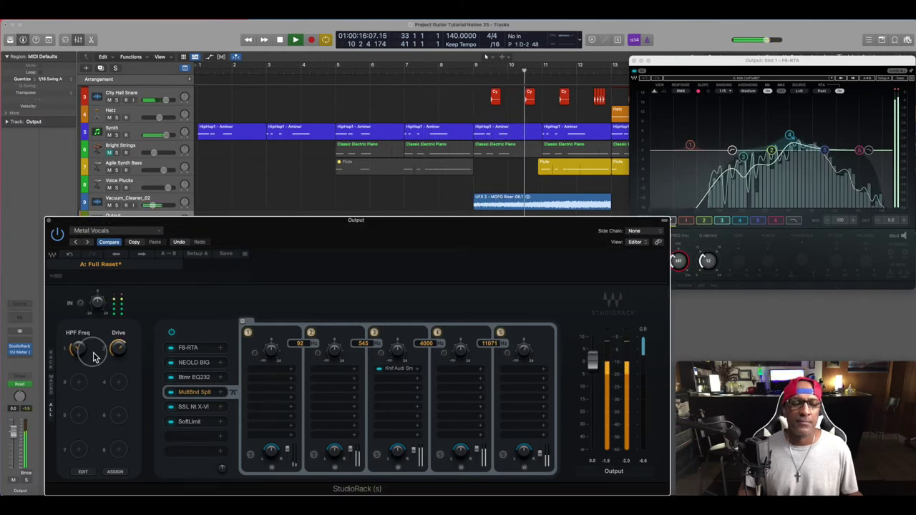
{"action": "scroll", "coordinate": [93, 357], "scroll_direction": "up", "scroll_amount": 5}
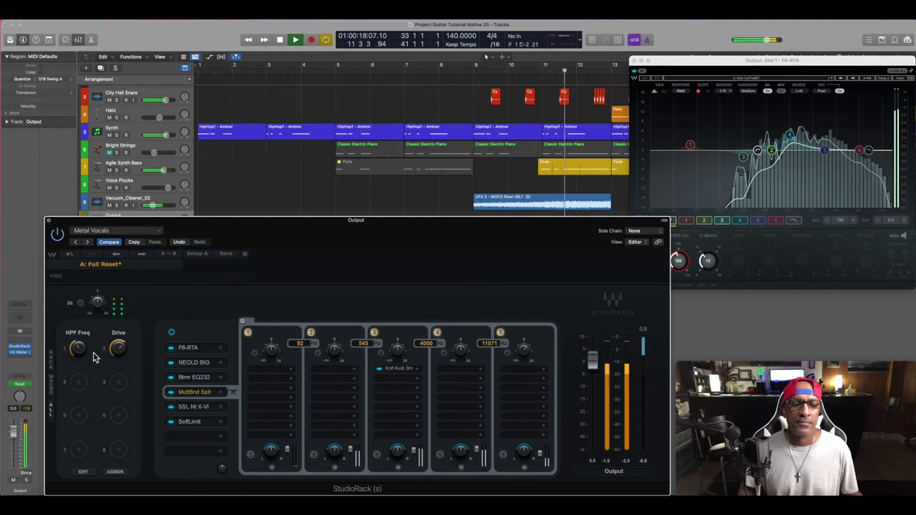
{"action": "scroll", "coordinate": [93, 356], "scroll_direction": "down", "scroll_amount": 8}
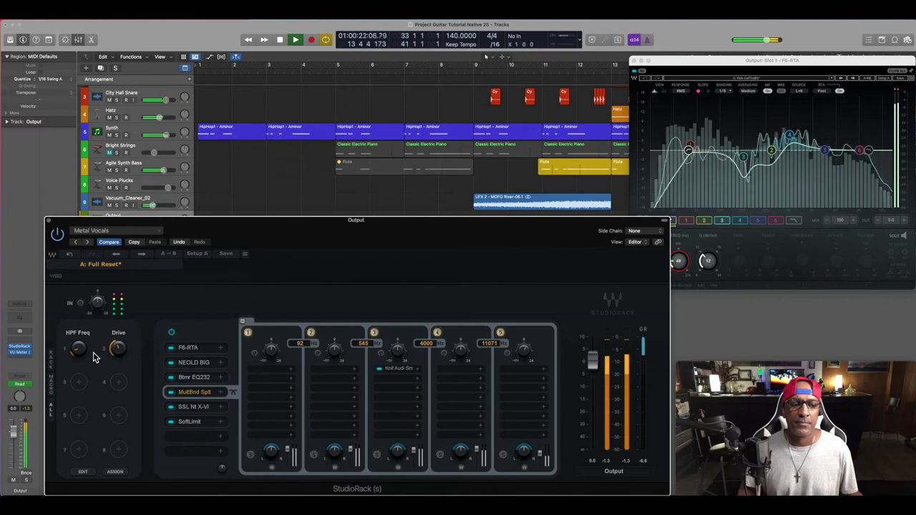
{"action": "key", "text": "space"}
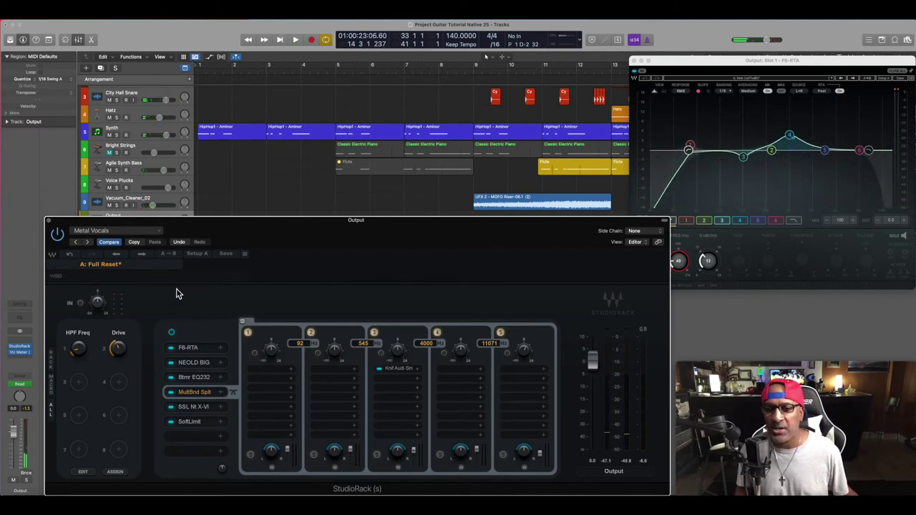
Step: Close F6-RTA and open the NEOLD BIG AL plugin from the rack
{"action": "left_click", "coordinate": [634, 62]}
{"action": "left_click", "coordinate": [562, 116]}
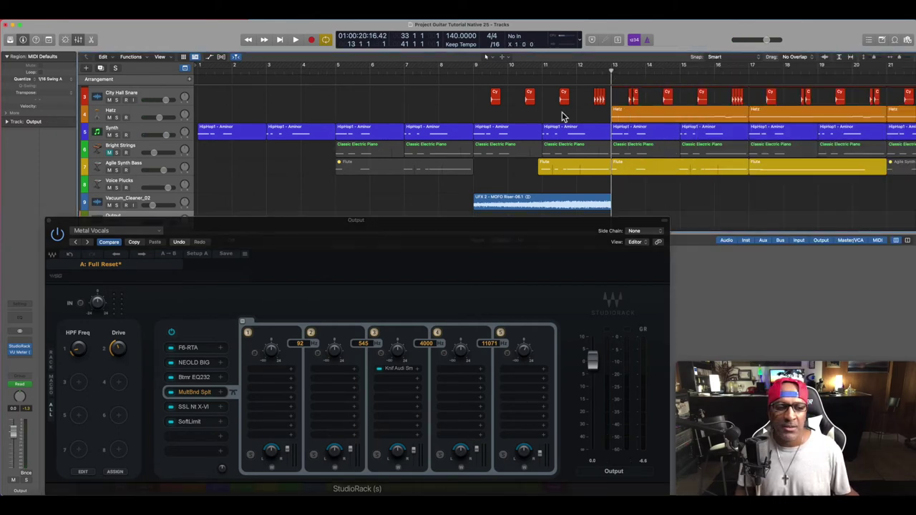
{"action": "left_click", "coordinate": [205, 364]}
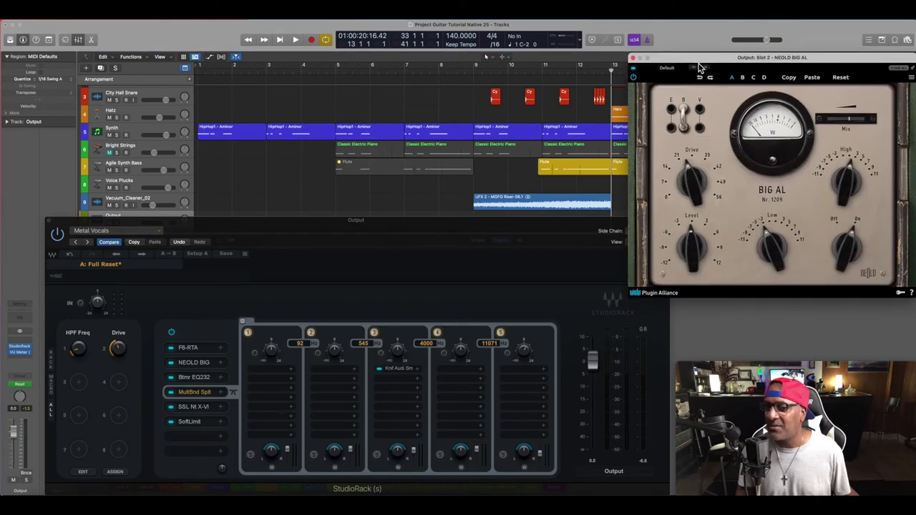
Step: Play the song from about bar 7 to audition BIG AL, then close its window
{"action": "left_click", "coordinate": [422, 68]}
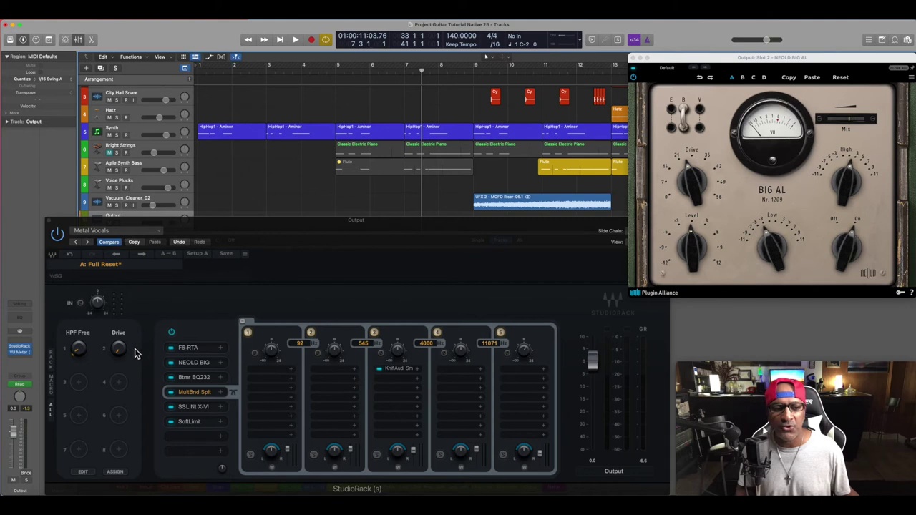
{"action": "key", "text": "space"}
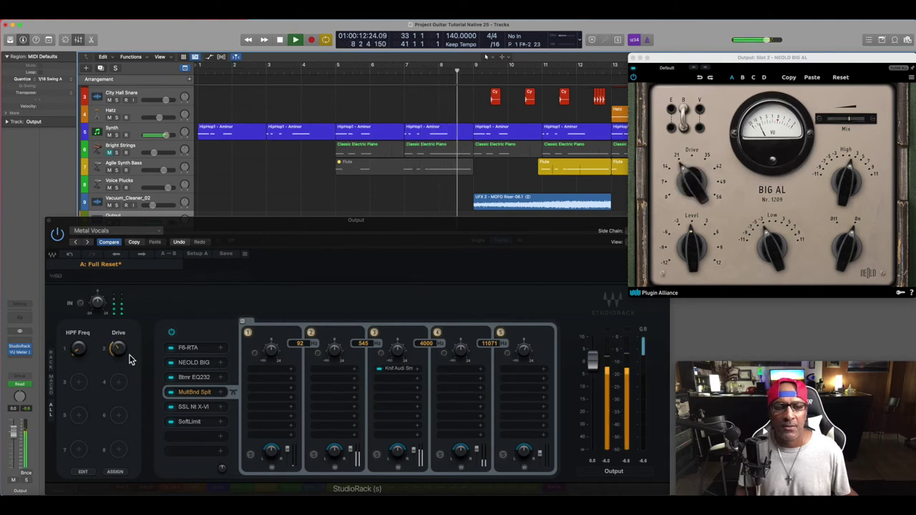
{"action": "left_click", "coordinate": [133, 358]}
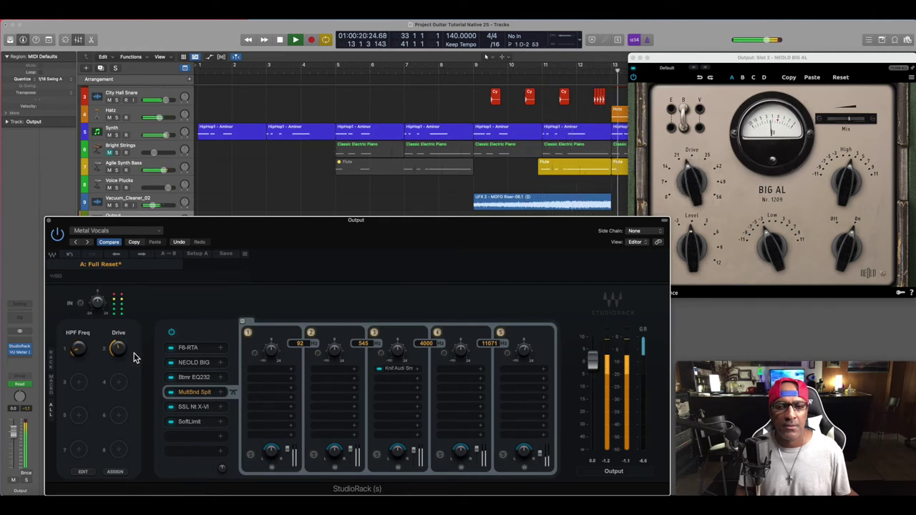
{"action": "key", "text": "space"}
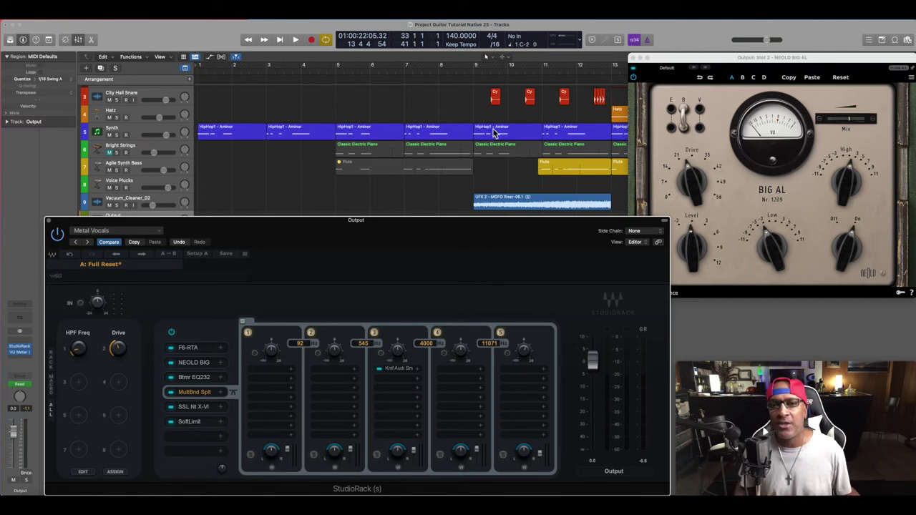
{"action": "left_click", "coordinate": [634, 58]}
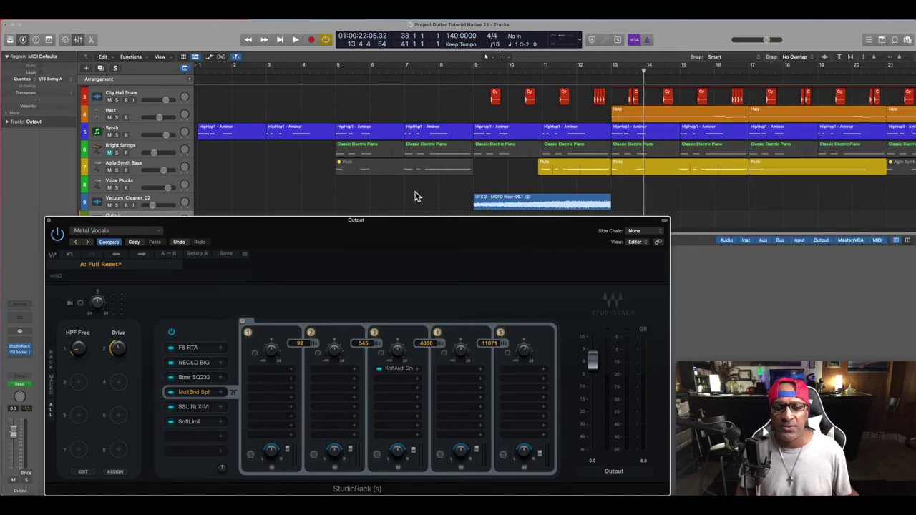
Step: Put the playhead at bar 33 and view the F6-RTA, BIG AL and Bettermaker EQ232 windows
{"action": "scroll", "coordinate": [417, 197], "scroll_direction": "right", "scroll_amount": 10}
{"action": "left_click", "coordinate": [476, 75]}
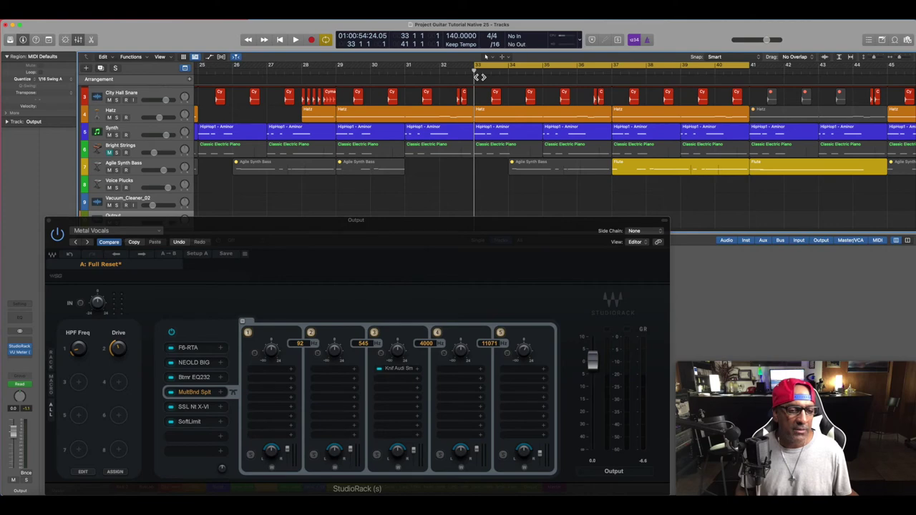
{"action": "left_click", "coordinate": [198, 350]}
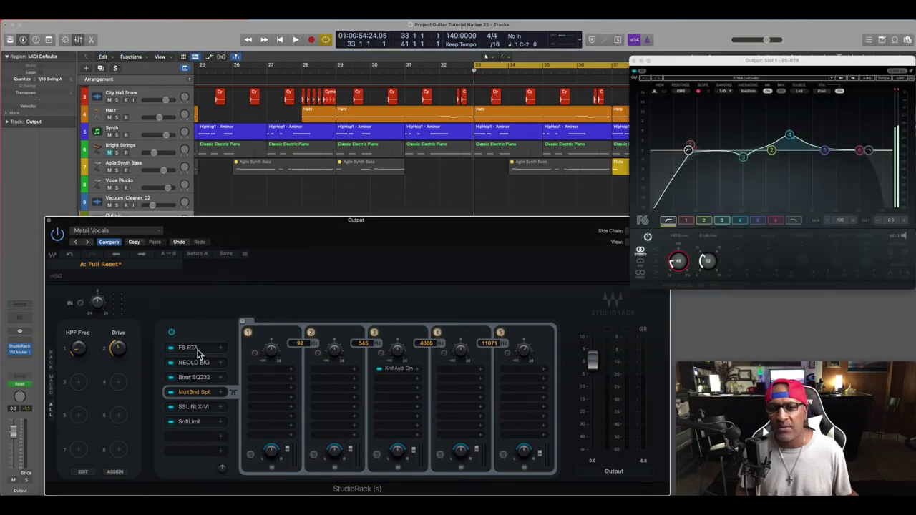
{"action": "left_click", "coordinate": [192, 365]}
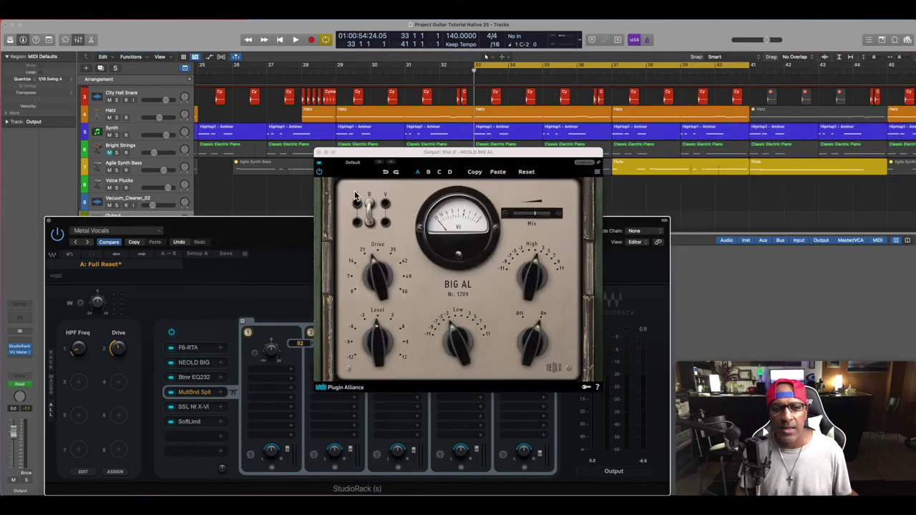
{"action": "left_click", "coordinate": [194, 379]}
{"action": "left_click", "coordinate": [440, 107]}
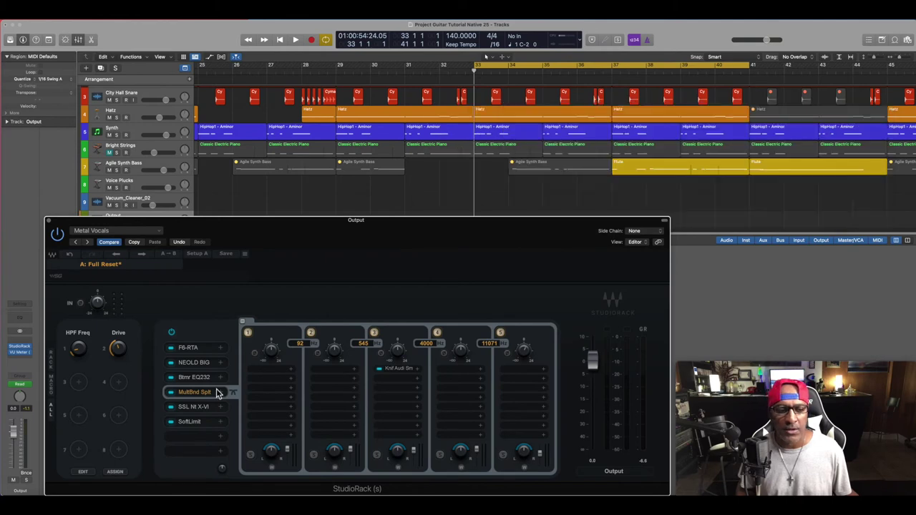
Step: View and close the Knif Audio Soma and SSL X-ValveComp windows, then bypass the Bettermaker EQ232
{"action": "left_click", "coordinate": [400, 370]}
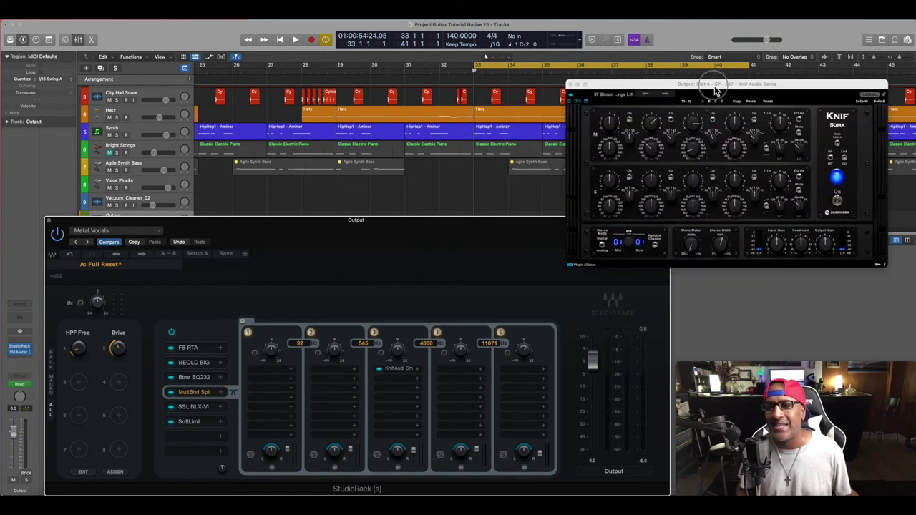
{"action": "left_click_drag", "start_coordinate": [715, 90], "coordinate": [725, 85]}
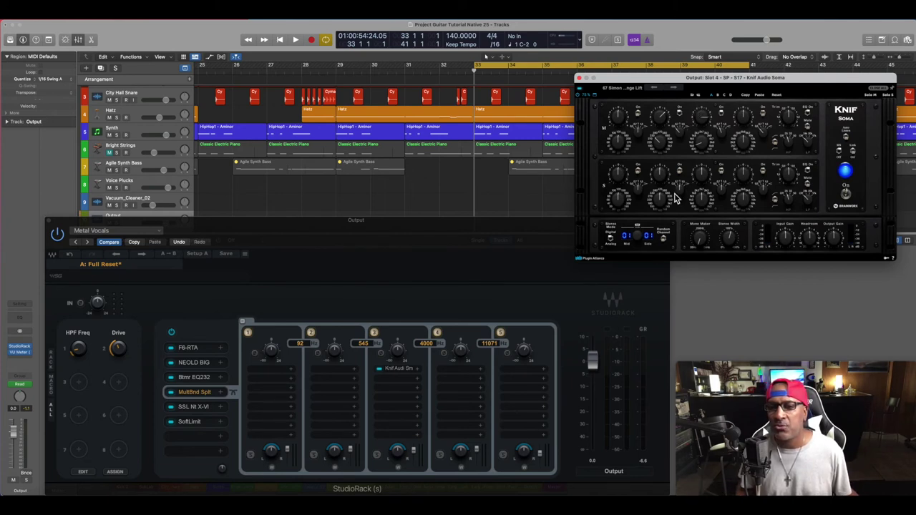
{"action": "left_click", "coordinate": [730, 246]}
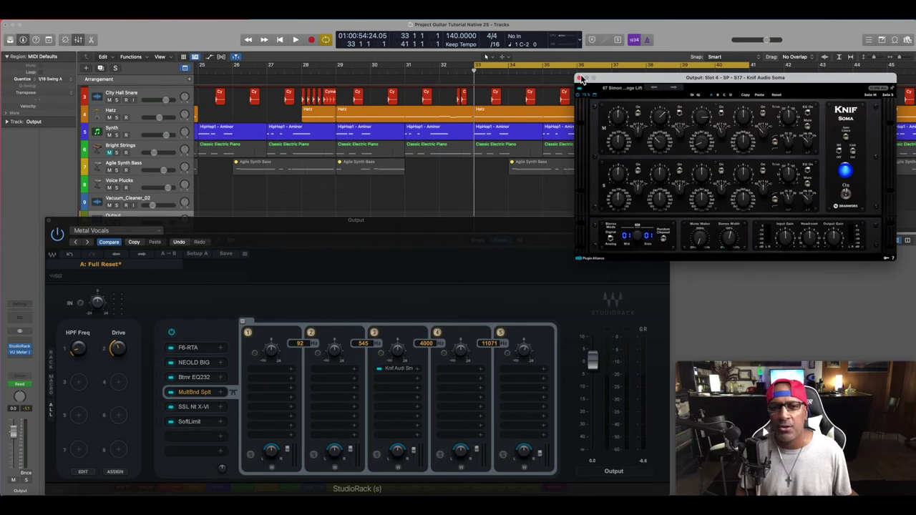
{"action": "left_click", "coordinate": [579, 78]}
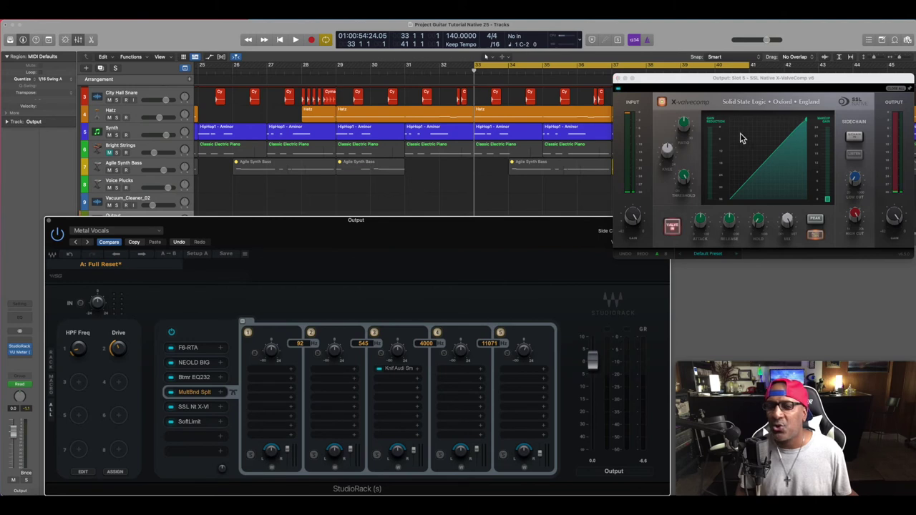
{"action": "left_click", "coordinate": [619, 79]}
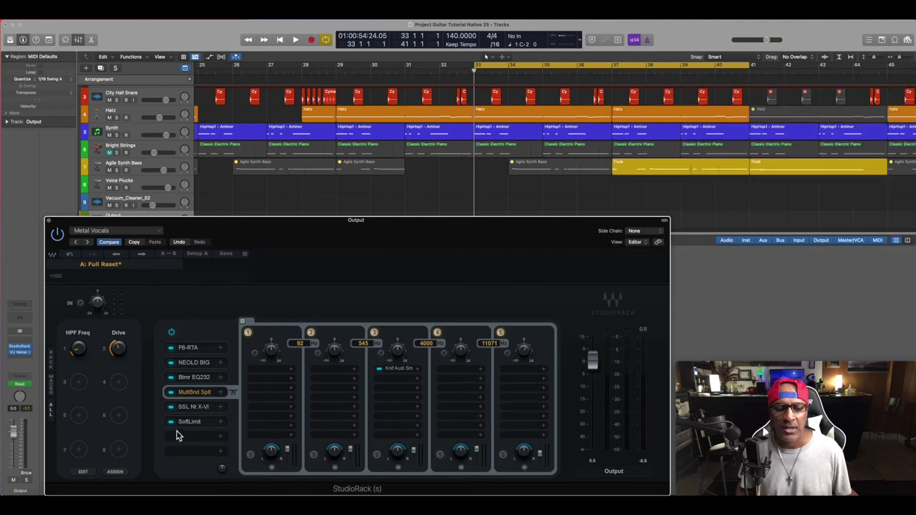
{"action": "left_click", "coordinate": [171, 377]}
Step: Play the bypassed chain, turn F6-RTA and Bettermaker EQ232 back on, and replay from bar 33
{"action": "key", "text": "space"}
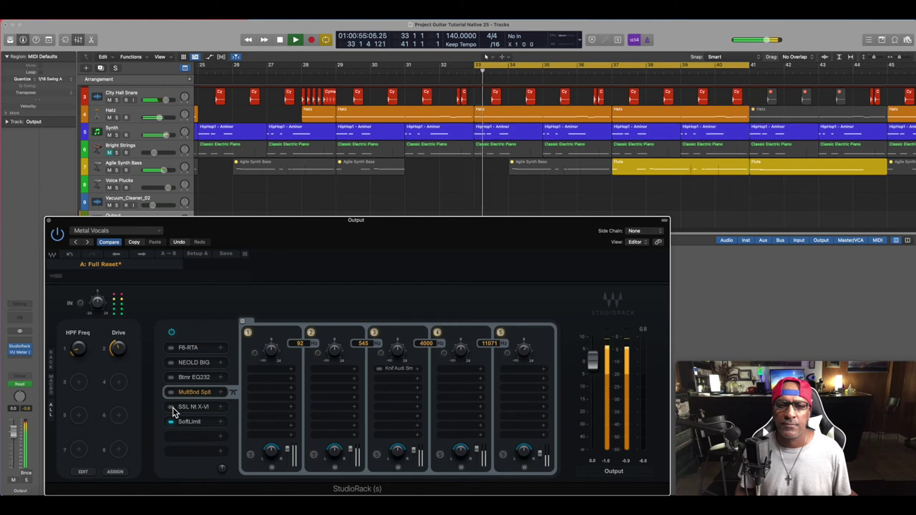
{"action": "key", "text": "space"}
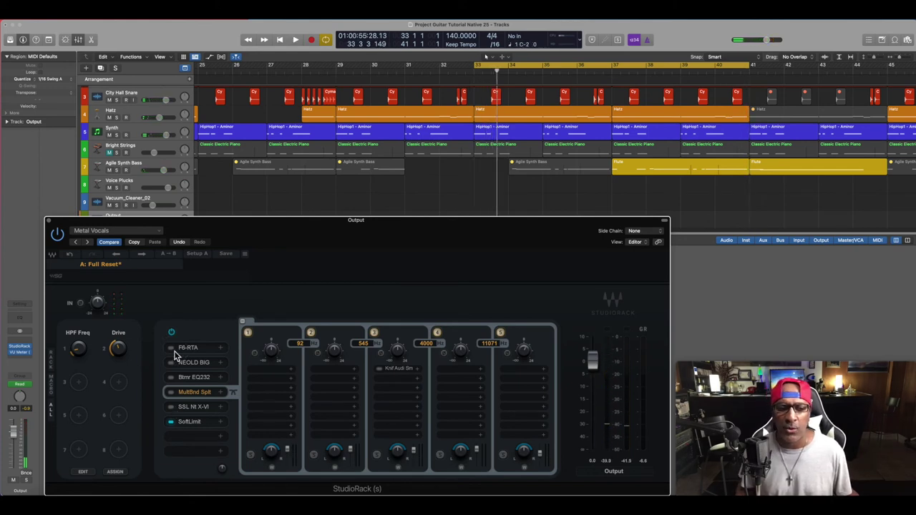
{"action": "left_click", "coordinate": [171, 348]}
{"action": "left_click", "coordinate": [171, 377]}
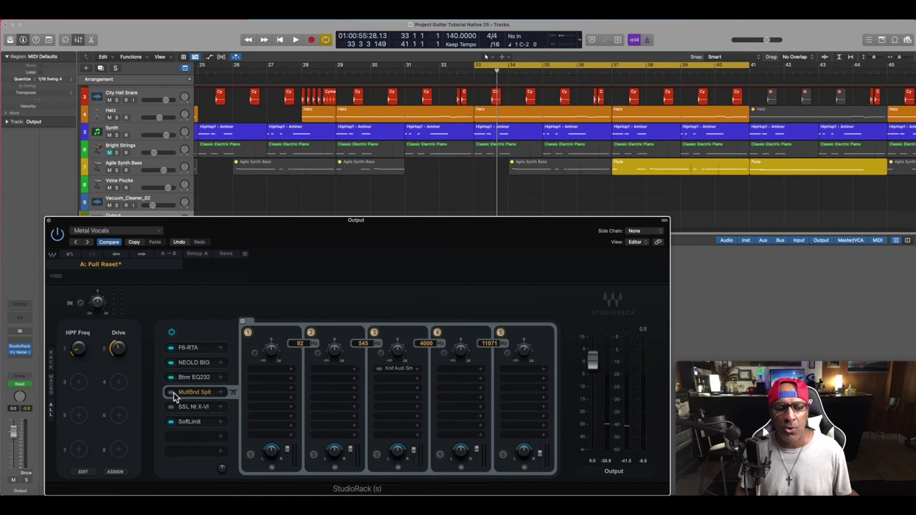
{"action": "left_click", "coordinate": [478, 76]}
{"action": "key", "text": "space"}
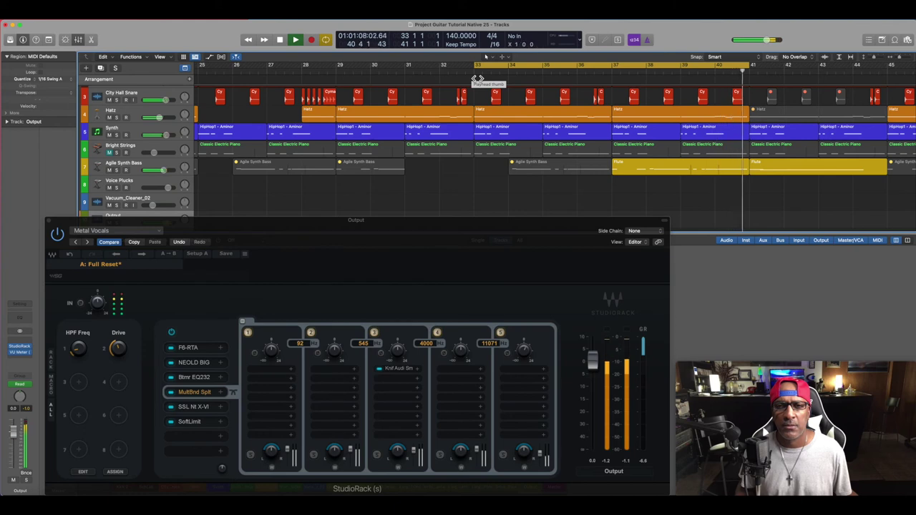
{"action": "left_click", "coordinate": [478, 79]}
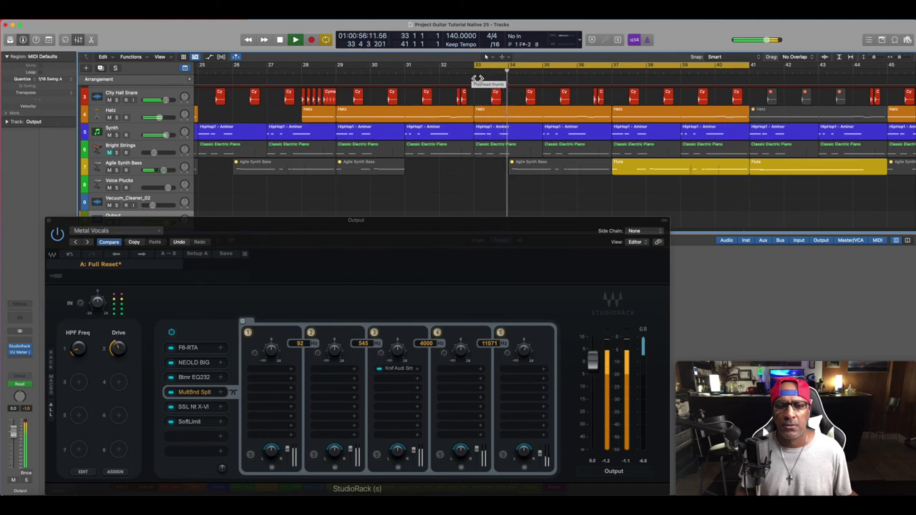
{"action": "key", "text": "space"}
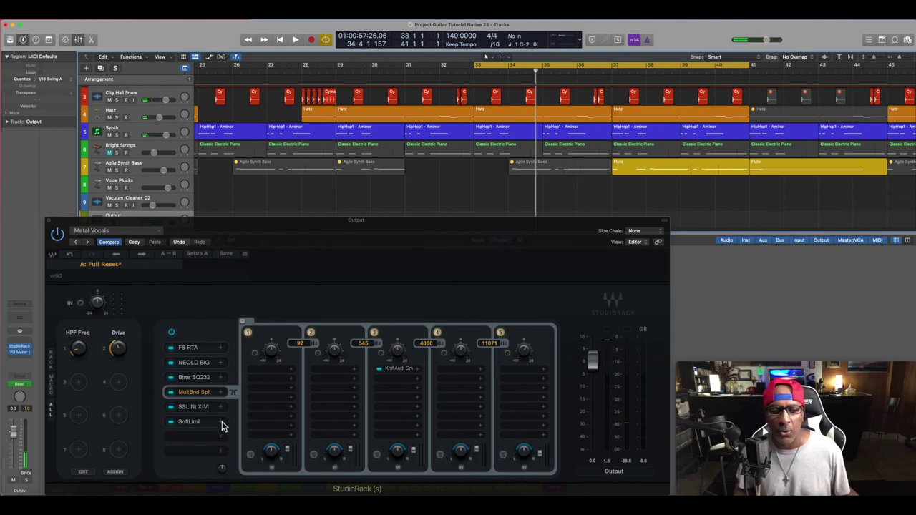
Step: Focus StudioRack, start playback and solo band 2 of the multiband split
{"action": "left_click", "coordinate": [541, 467]}
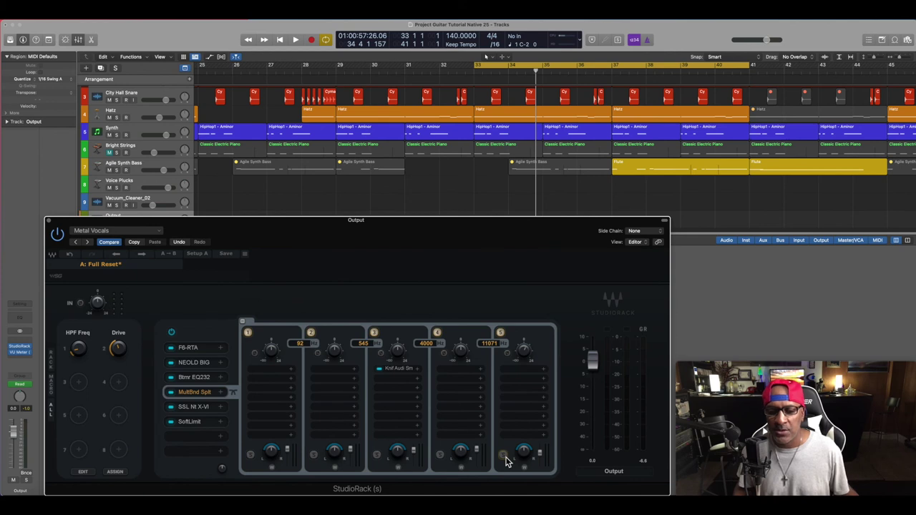
{"action": "key", "text": "space"}
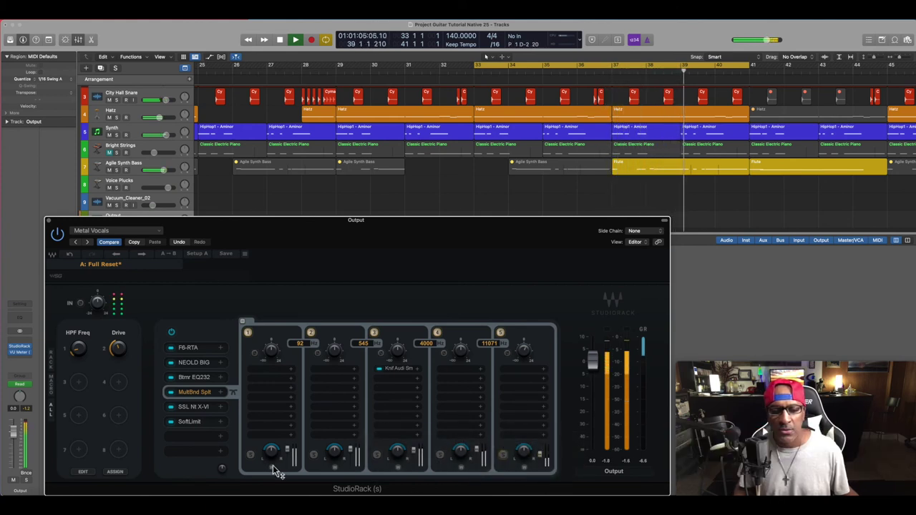
{"action": "left_click", "coordinate": [313, 455]}
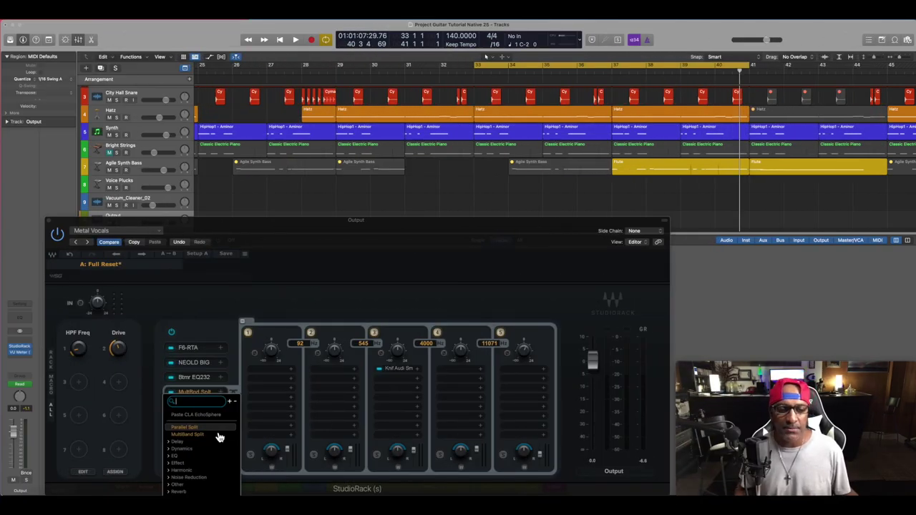
Step: Dismiss the MultBnd Splt slot menu so the five-band split shows again
{"action": "left_click", "coordinate": [303, 308]}
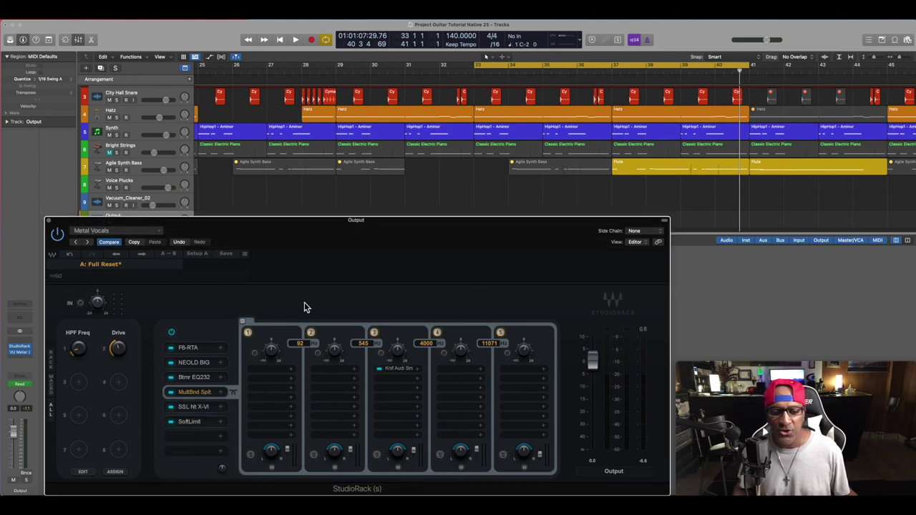